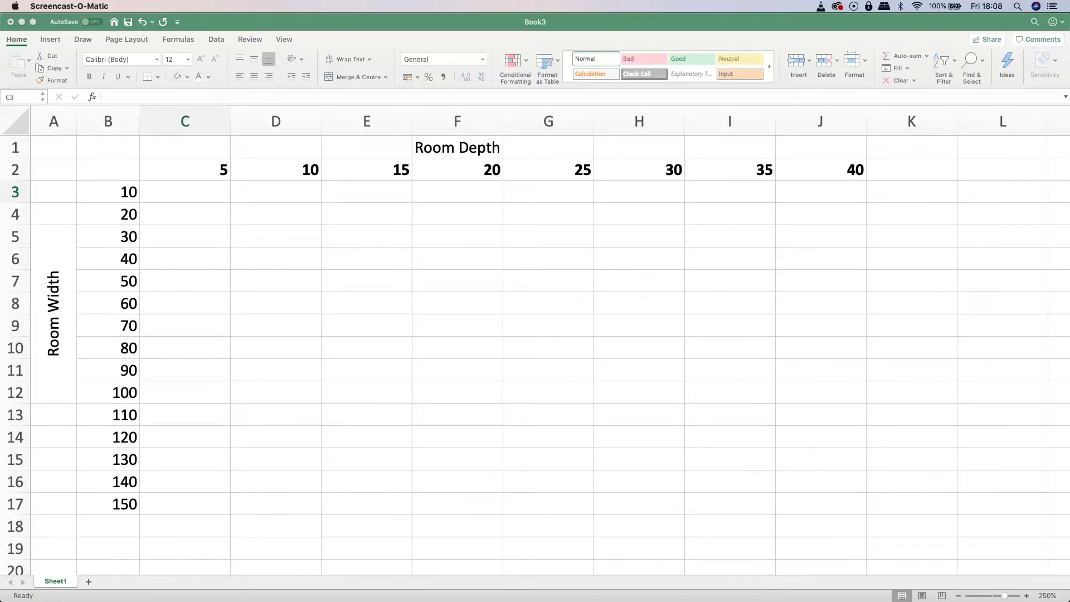
Enter =B3*C2 in C3 so it shows 50, then reselect C3
{"action": "left_click", "coordinate": [182, 194]}
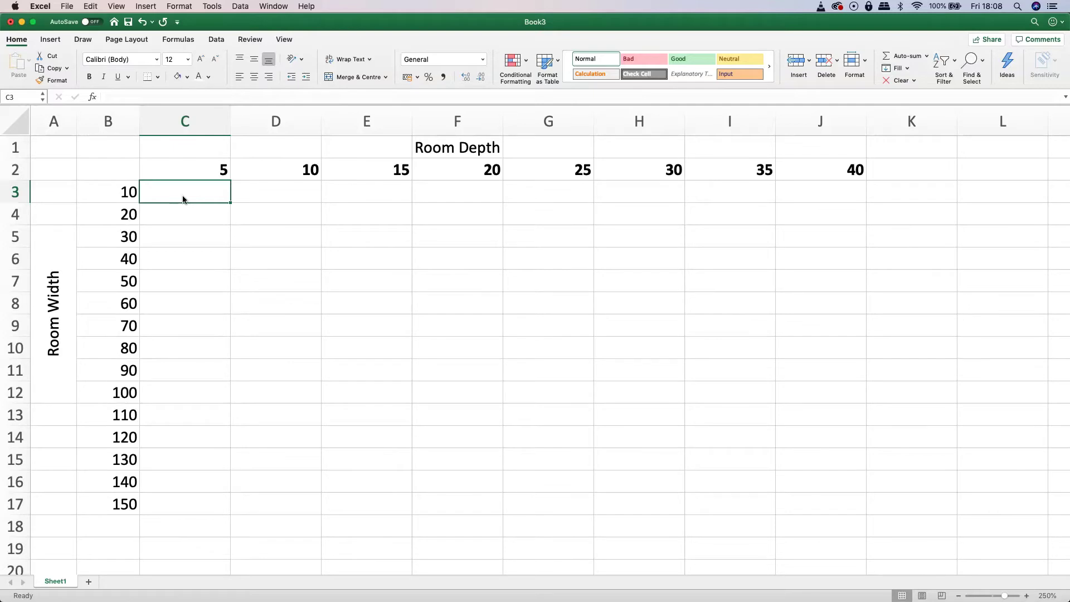
{"action": "type", "text": "="}
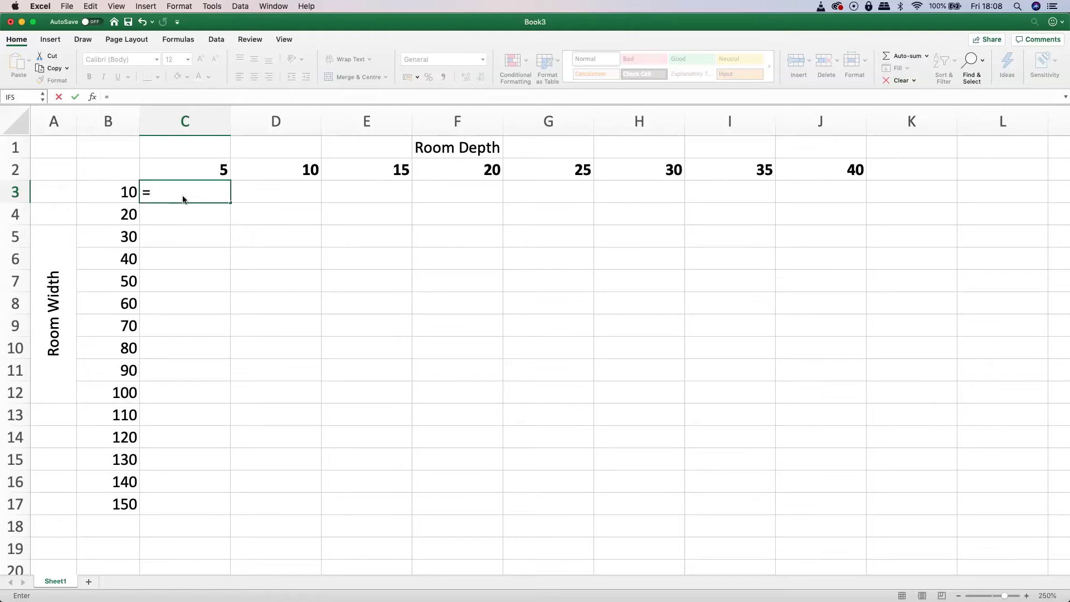
{"action": "left_click", "coordinate": [118, 192]}
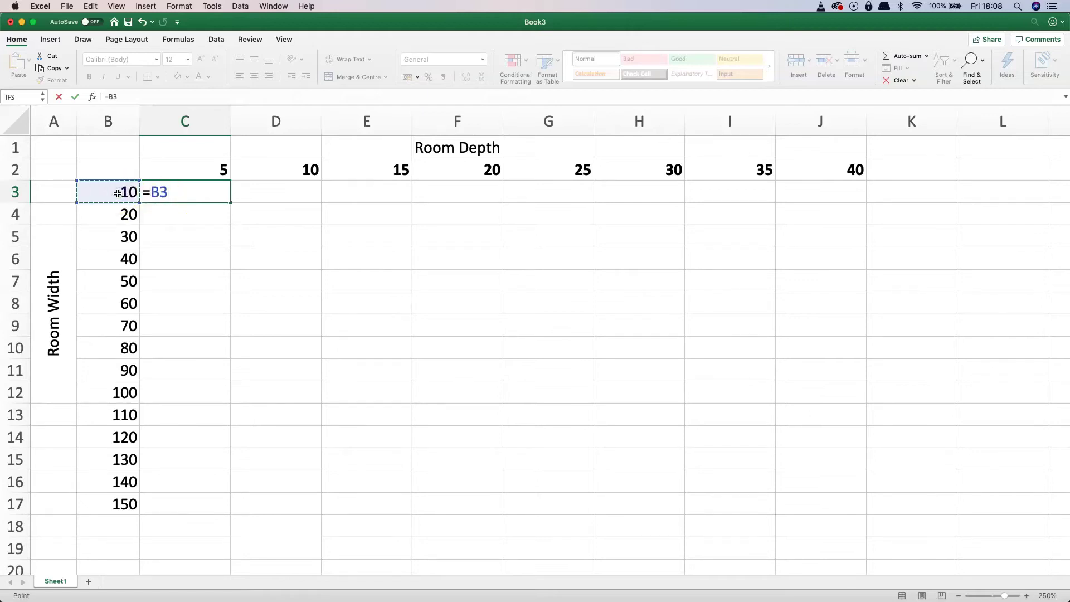
{"action": "type", "text": "*"}
{"action": "left_click", "coordinate": [184, 172]}
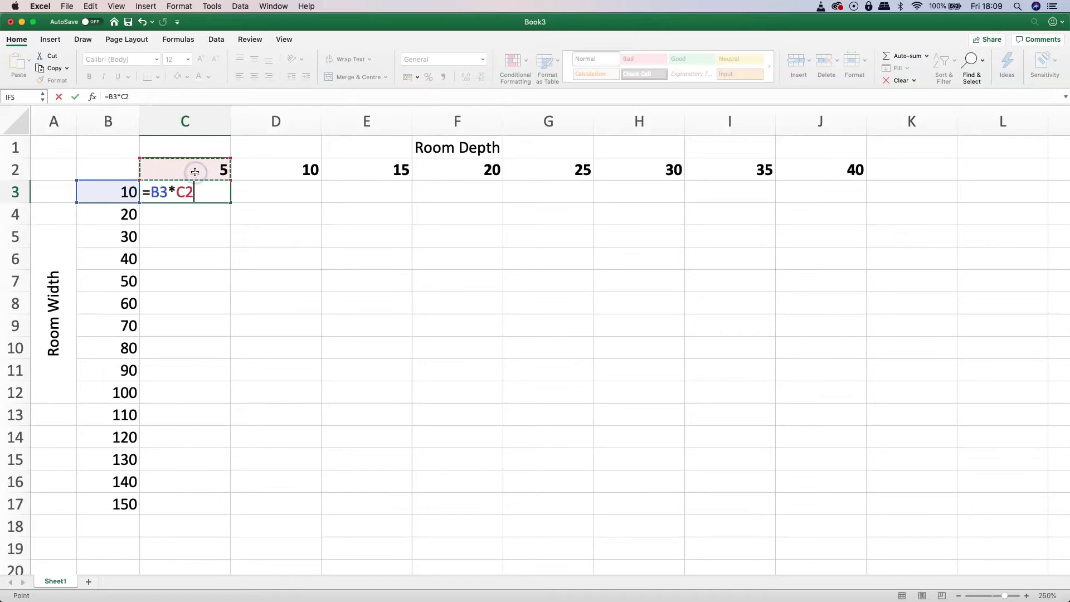
{"action": "key", "text": "Return"}
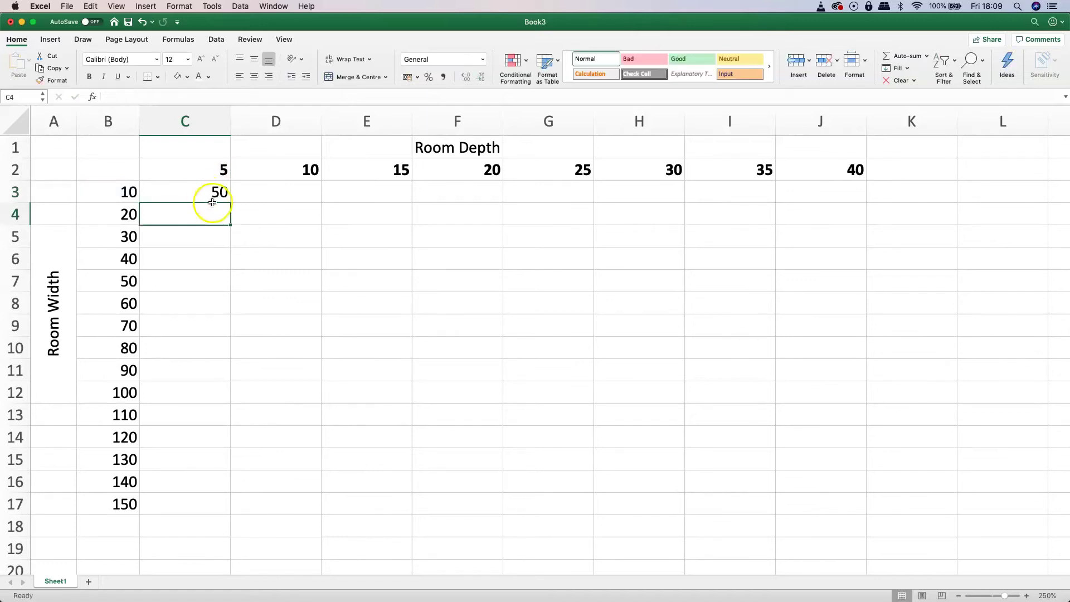
{"action": "left_click", "coordinate": [219, 192]}
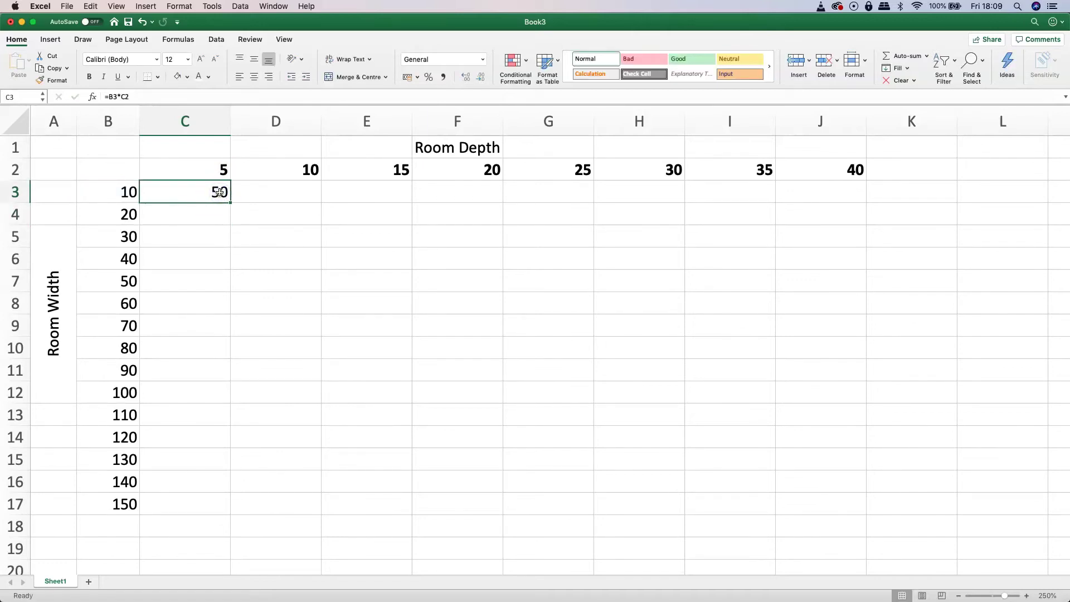
Open C3's formula =B3*C2 in edit mode and select the B3 reference
{"action": "double_click", "coordinate": [220, 192]}
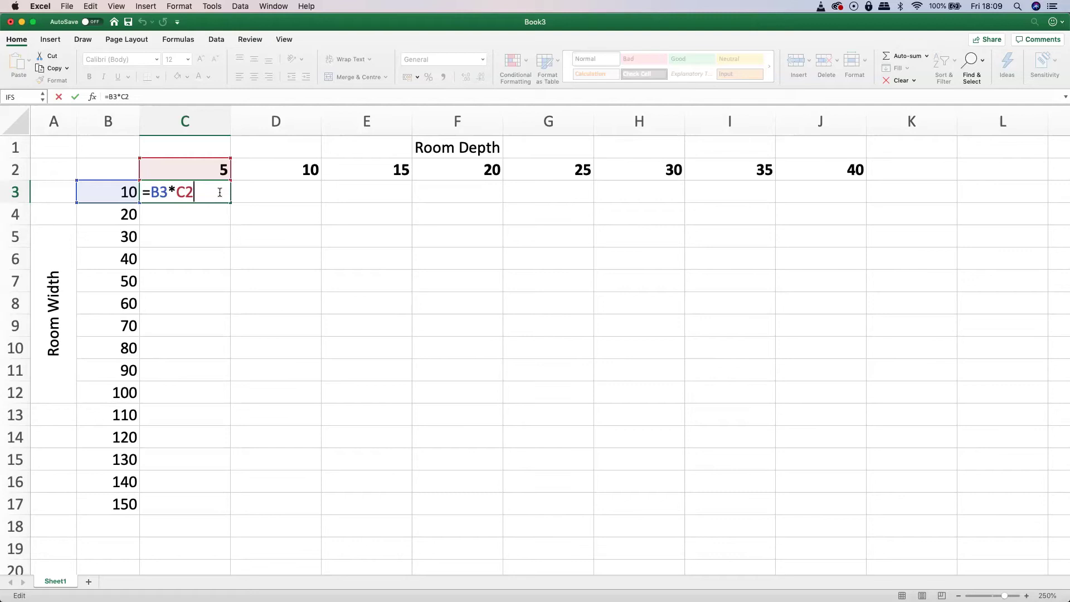
{"action": "double_click", "coordinate": [154, 192]}
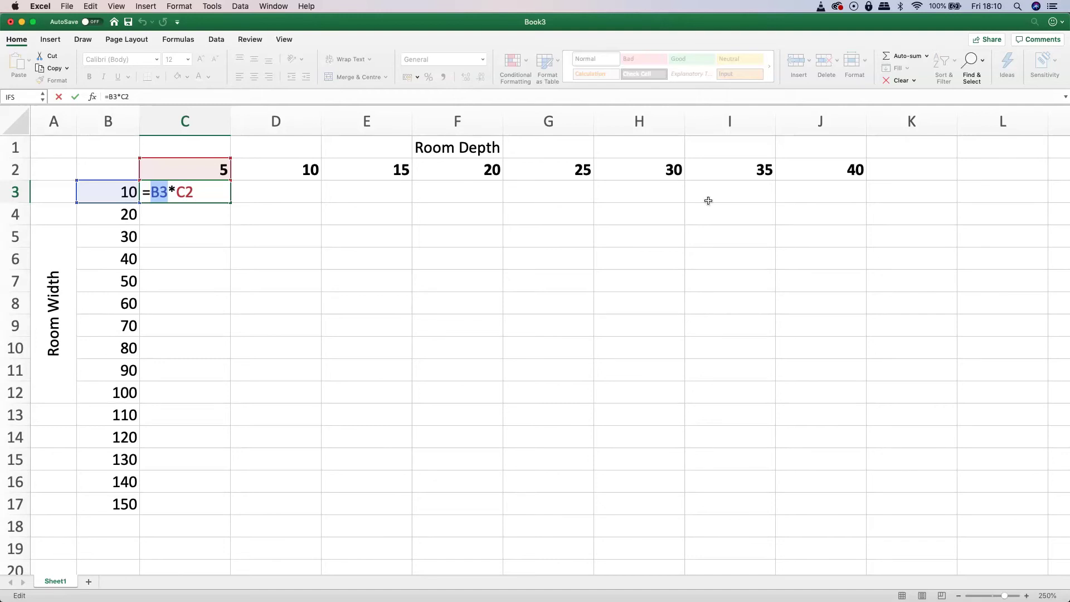
Add a $ before B3 so the formula reads =$B3*C2
{"action": "left_click", "coordinate": [151, 194]}
{"action": "type", "text": "$"}
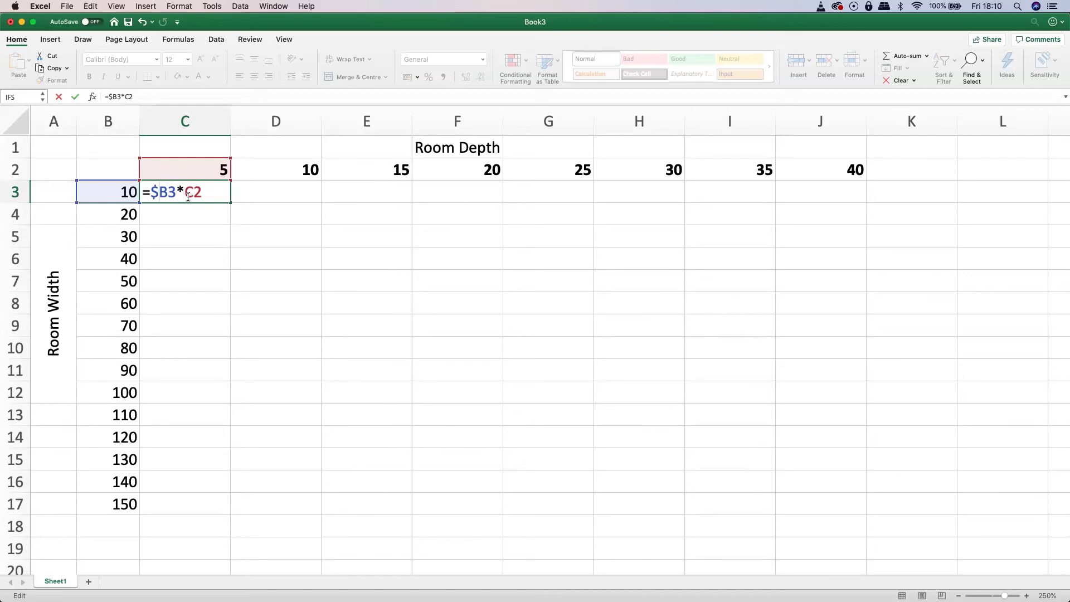
{"action": "left_click", "coordinate": [188, 197]}
Make the depth reference C$2 and commit =$B3*C$2 in C3
{"action": "left_click", "coordinate": [193, 192]}
{"action": "type", "text": "$"}
{"action": "key", "text": "Return"}
Copy C3's formula down to row 17 and across to column J, filling C3:J17
{"action": "left_click", "coordinate": [219, 192]}
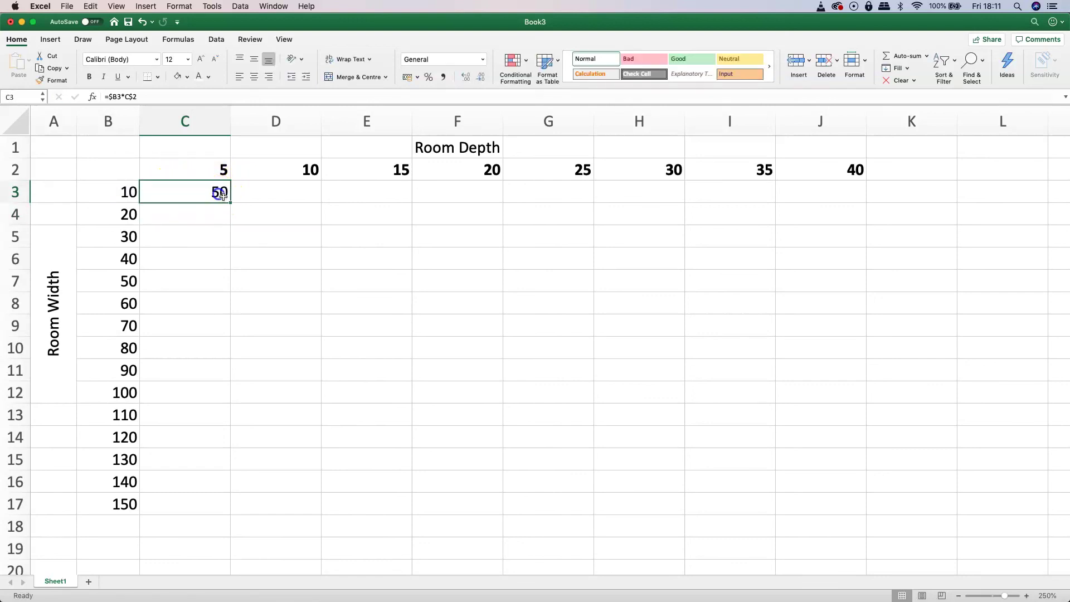
{"action": "double_click", "coordinate": [230, 202]}
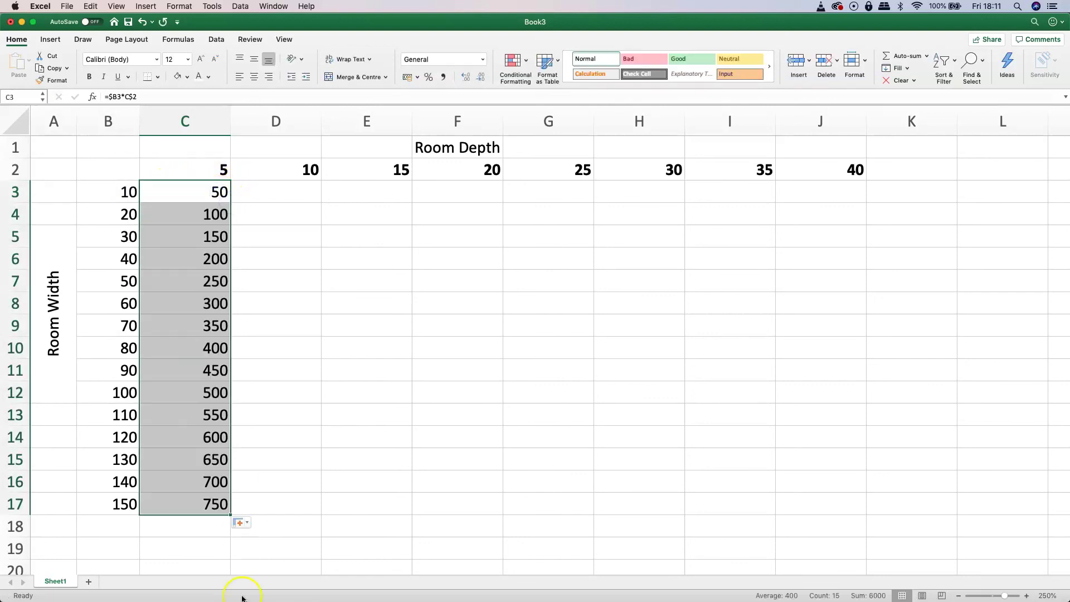
{"action": "left_click_drag", "start_coordinate": [232, 516], "coordinate": [850, 502]}
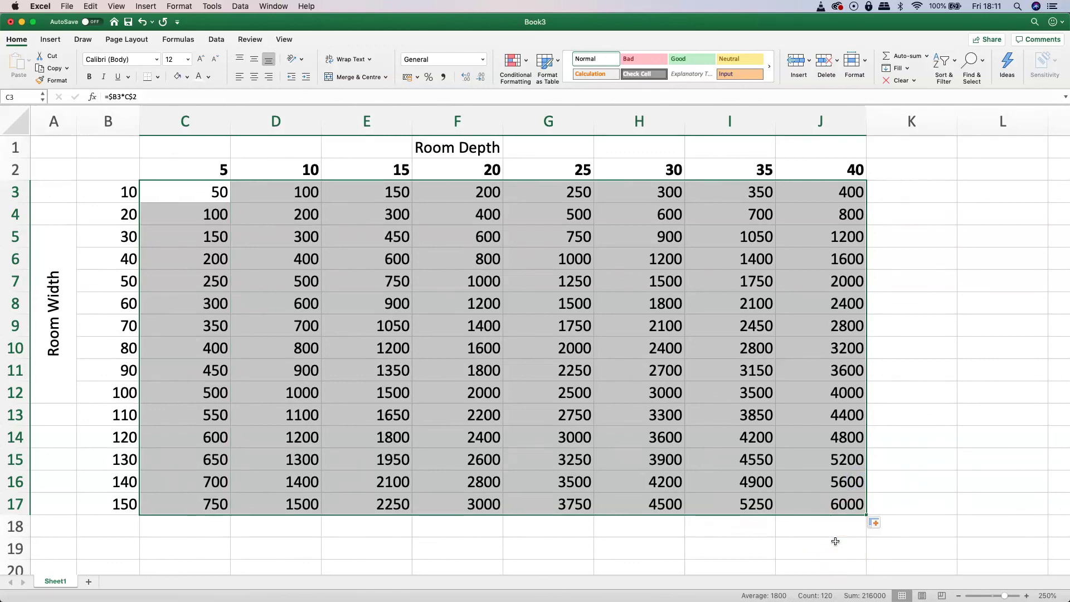
{"action": "left_click", "coordinate": [344, 597]}
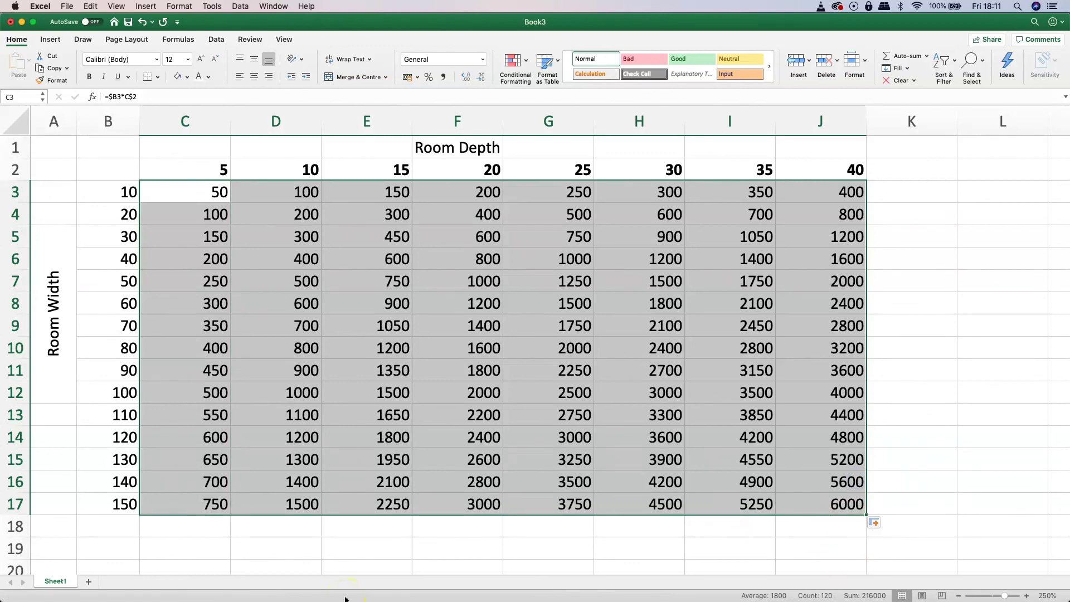